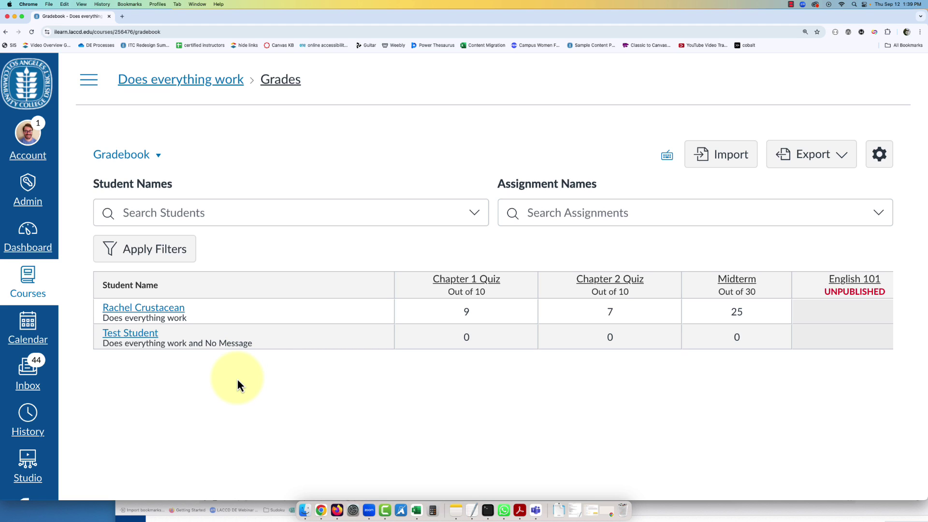
Open the settings of the course "Does everything work" and highlight its SIS ID value in the course details
{"action": "left_click", "coordinate": [88, 85]}
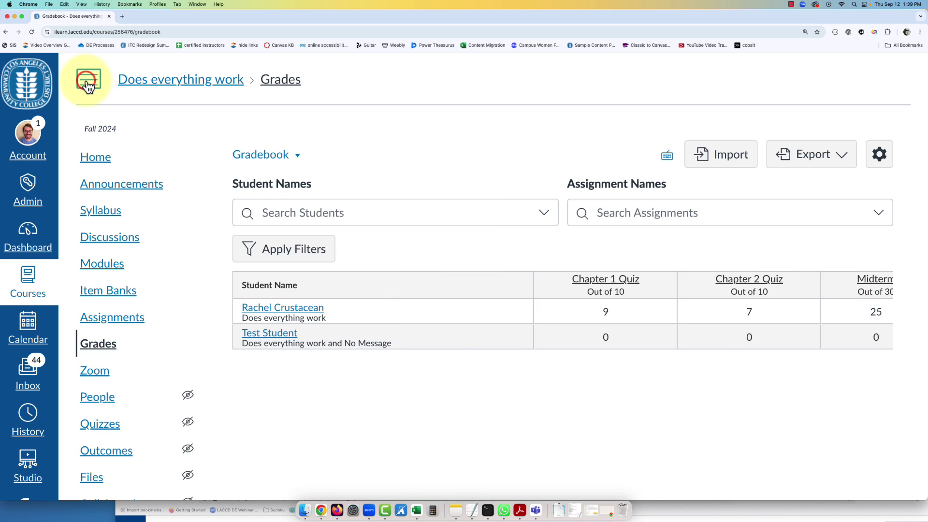
{"action": "scroll", "coordinate": [89, 242], "scroll_direction": "down", "scroll_amount": 3}
{"action": "left_click", "coordinate": [92, 488]}
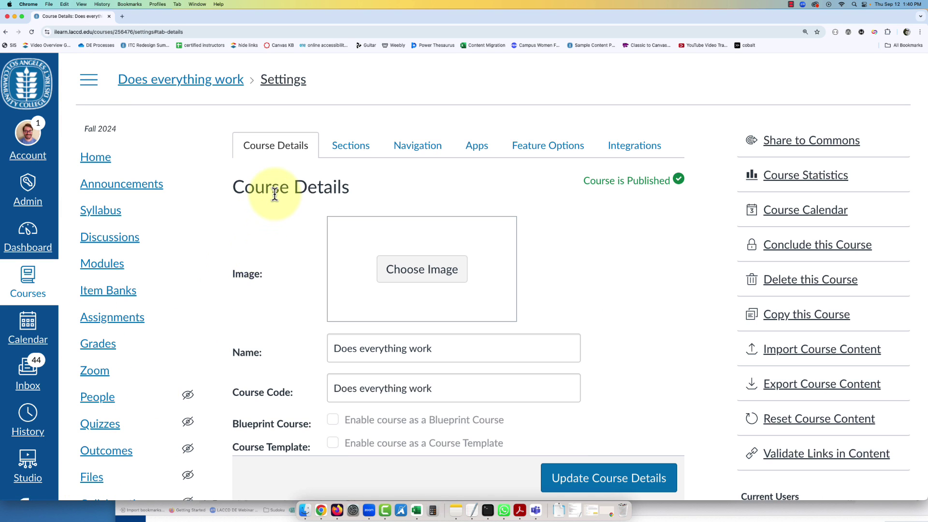
{"action": "scroll", "coordinate": [275, 196], "scroll_direction": "down", "scroll_amount": 5}
{"action": "scroll", "coordinate": [275, 194], "scroll_direction": "down", "scroll_amount": 2}
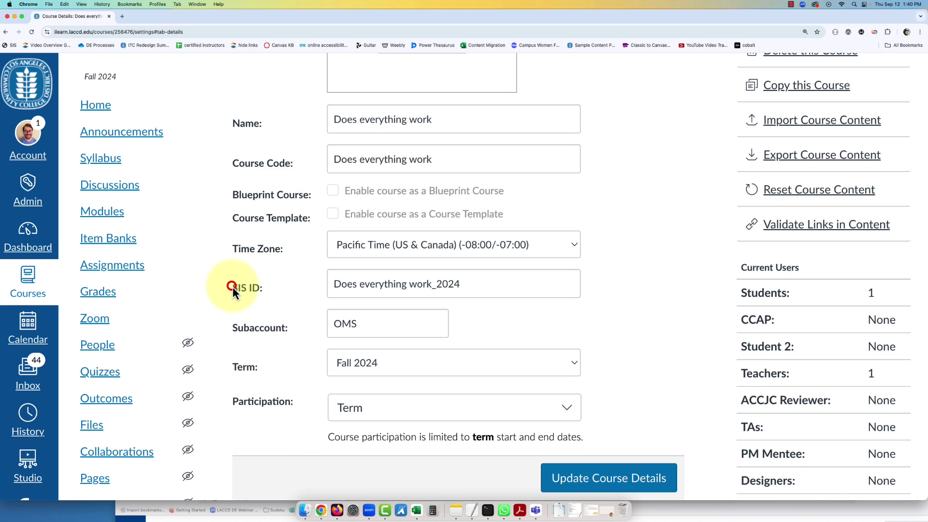
{"action": "left_click_drag", "start_coordinate": [232, 286], "coordinate": [268, 286]}
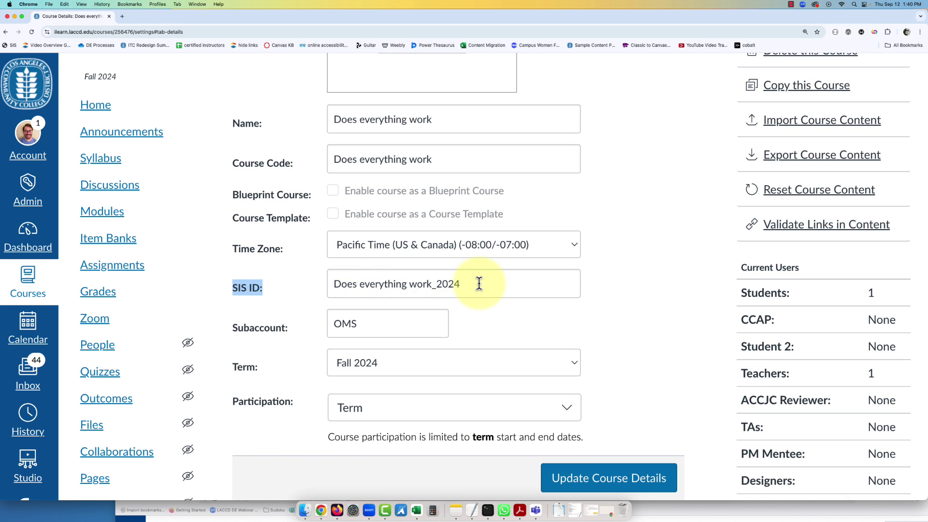
{"action": "left_click_drag", "start_coordinate": [480, 283], "coordinate": [329, 283]}
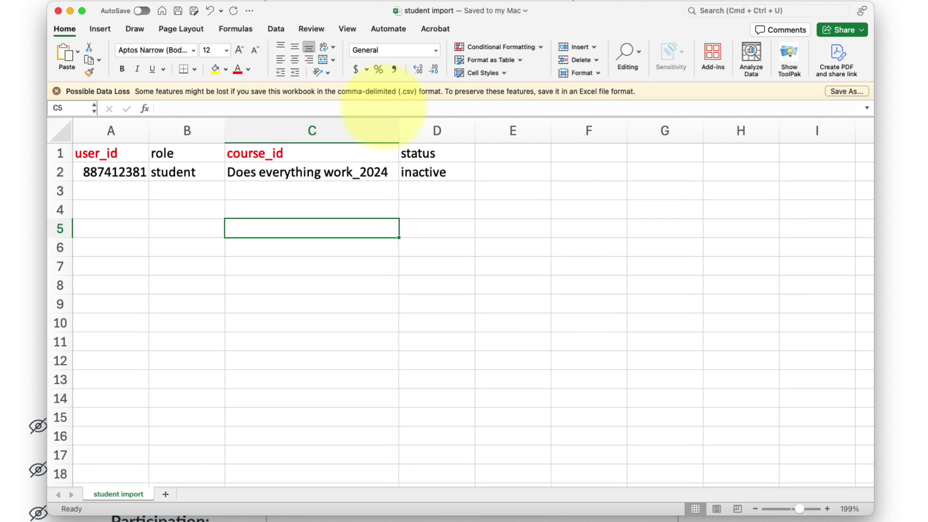
Switch to the student import spreadsheet in Excel and check the course_id, user_id, role and status entries in row 2
{"action": "left_click", "coordinate": [270, 172]}
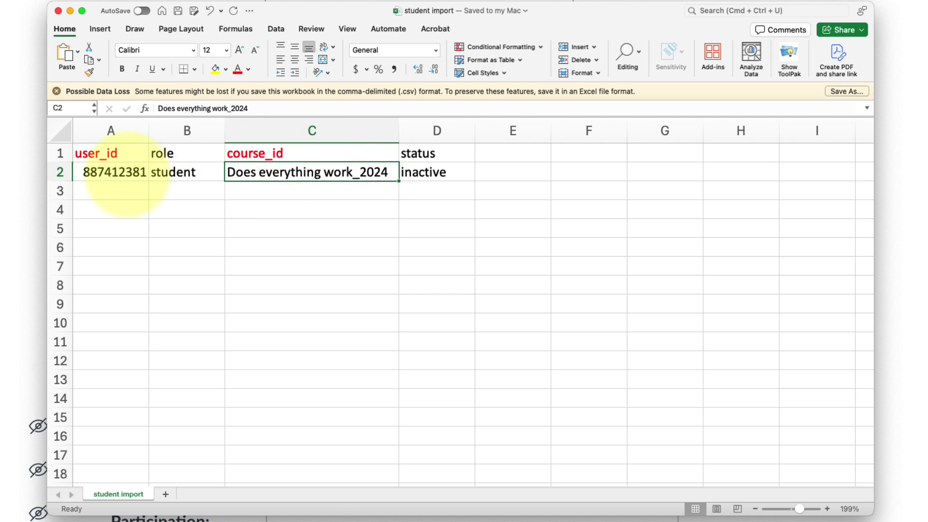
{"action": "left_click", "coordinate": [92, 173]}
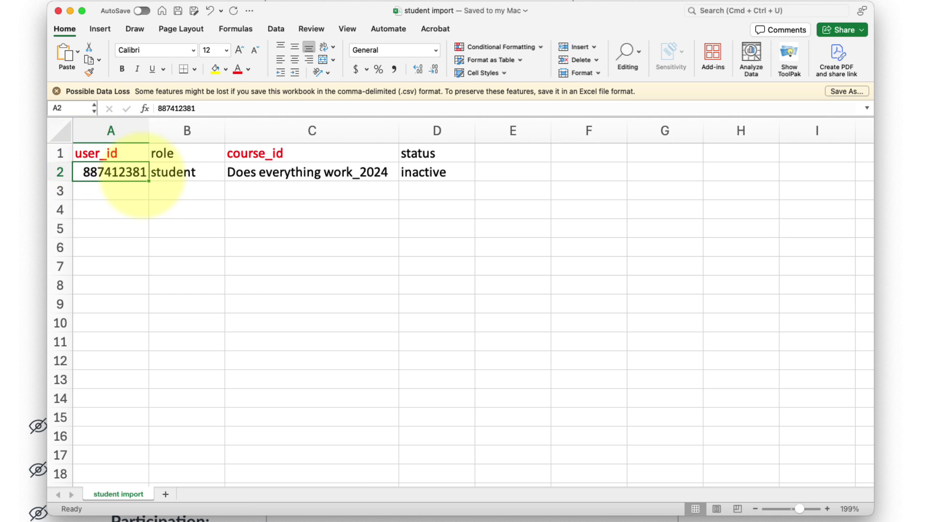
{"action": "left_click", "coordinate": [167, 183]}
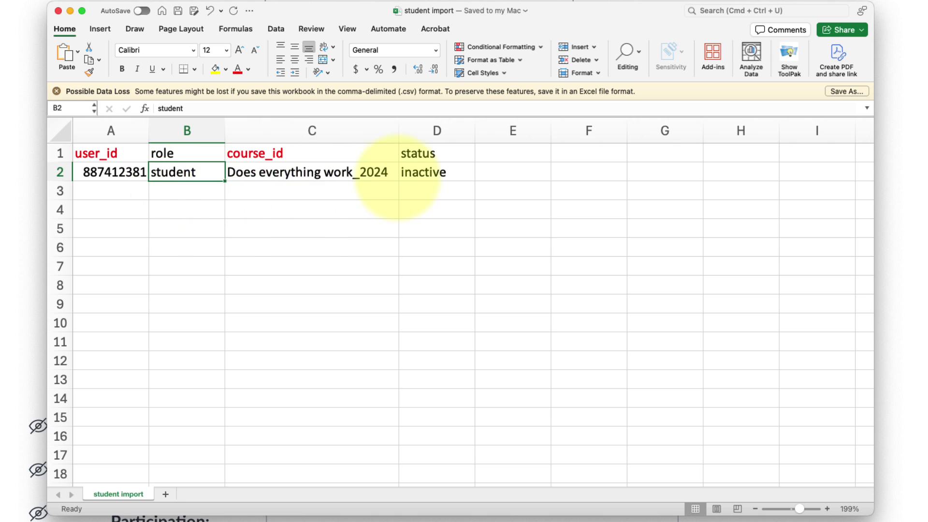
{"action": "left_click", "coordinate": [435, 175]}
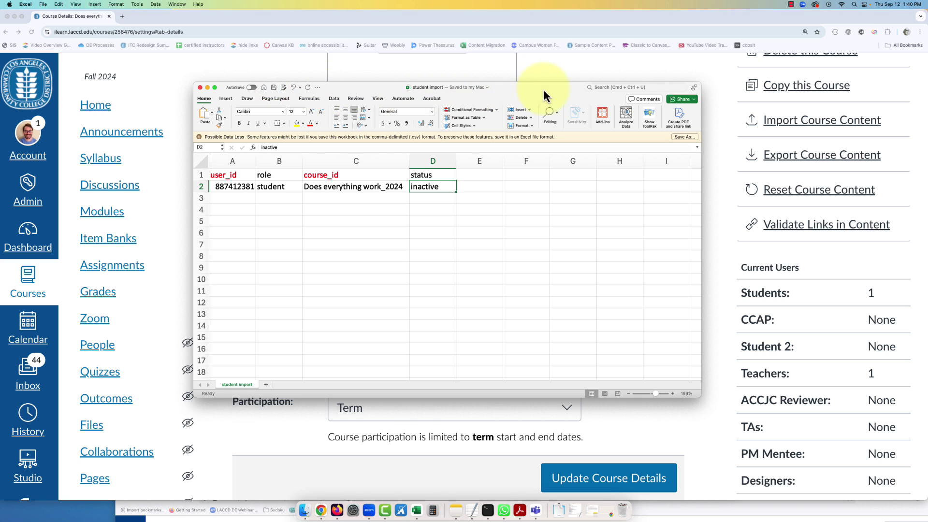
{"action": "left_click_drag", "start_coordinate": [559, 88], "coordinate": [0, 84]}
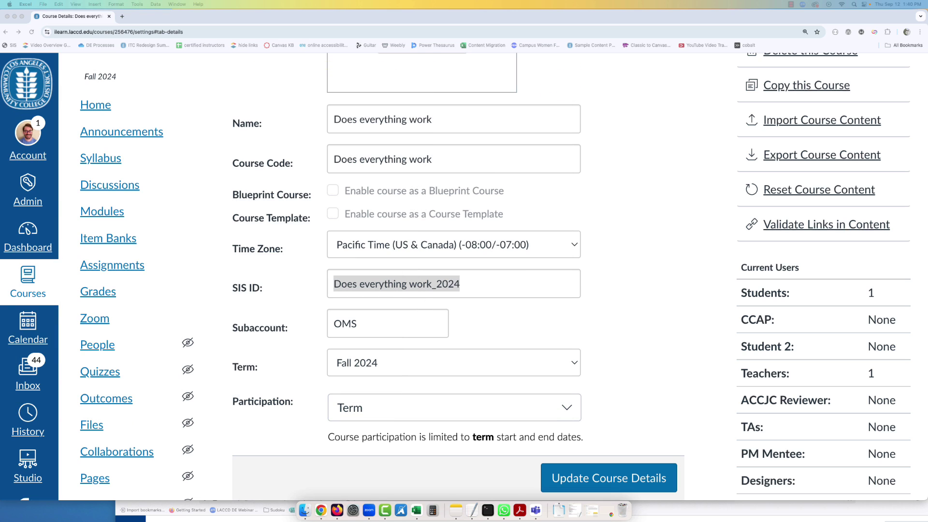
Open Canvas Admin in a separate browser tab and go to SIS Import for the Los Angeles Community College District account
{"action": "right_click", "coordinate": [32, 193]}
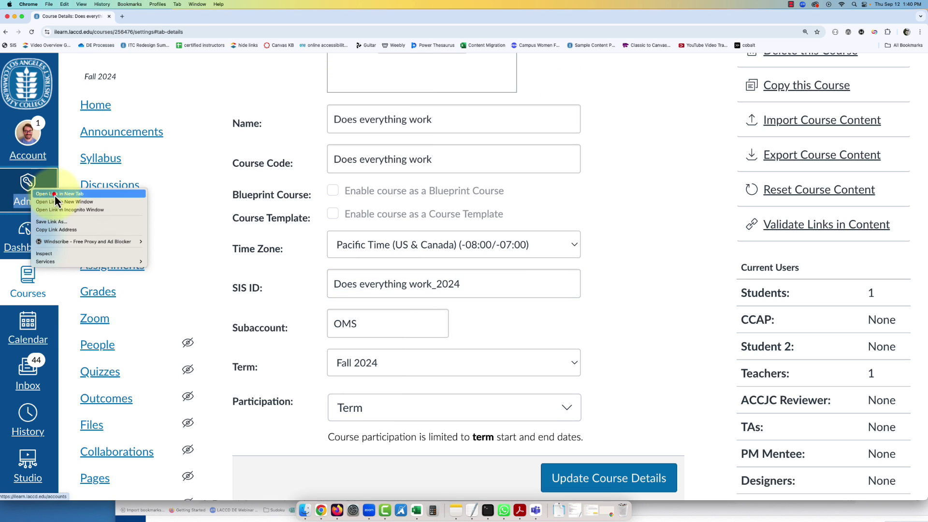
{"action": "left_click", "coordinate": [55, 196]}
{"action": "left_click", "coordinate": [139, 17]}
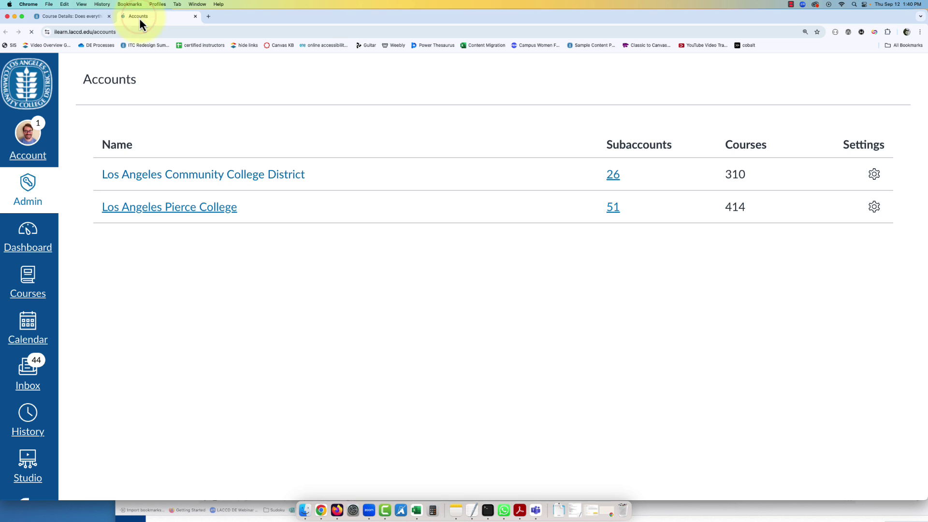
{"action": "left_click", "coordinate": [196, 174]}
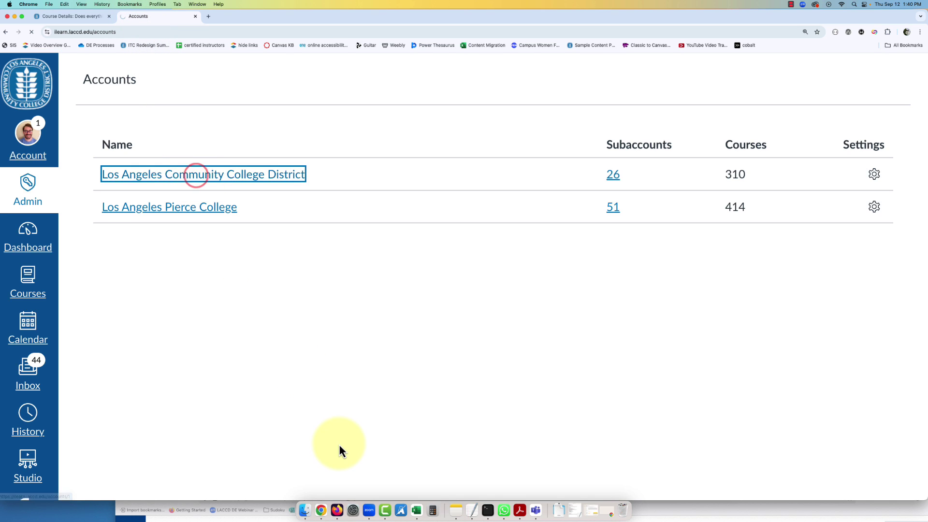
{"action": "scroll", "coordinate": [314, 440], "scroll_direction": "down", "scroll_amount": 3}
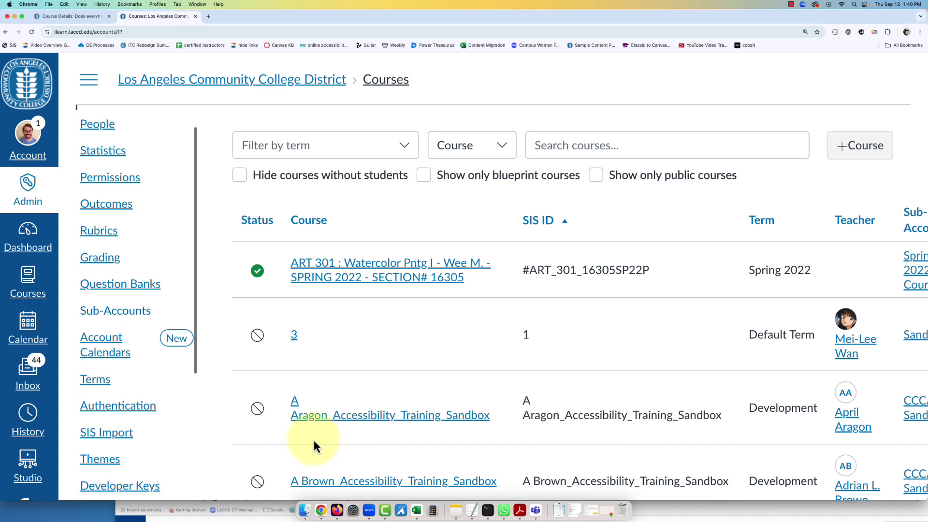
{"action": "left_click", "coordinate": [101, 402]}
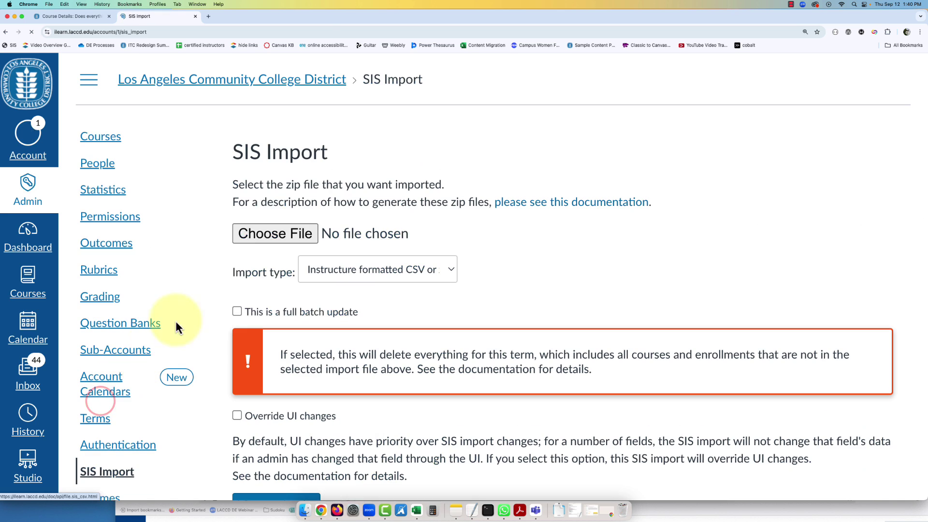
Choose student import.csv from Downloads for the SIS import, process the data, and check the imported enrollments
{"action": "left_click", "coordinate": [255, 234]}
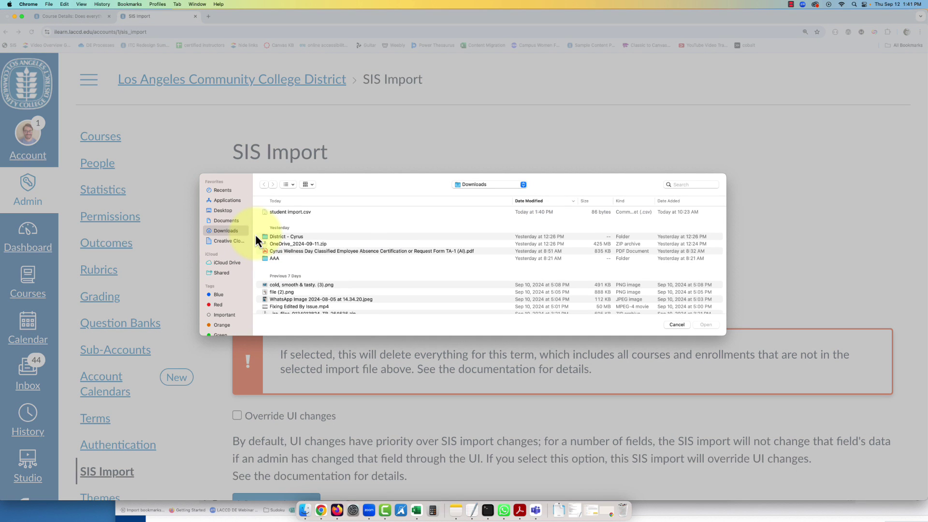
{"action": "double_click", "coordinate": [294, 212]}
{"action": "scroll", "coordinate": [285, 271], "scroll_direction": "down", "scroll_amount": 3}
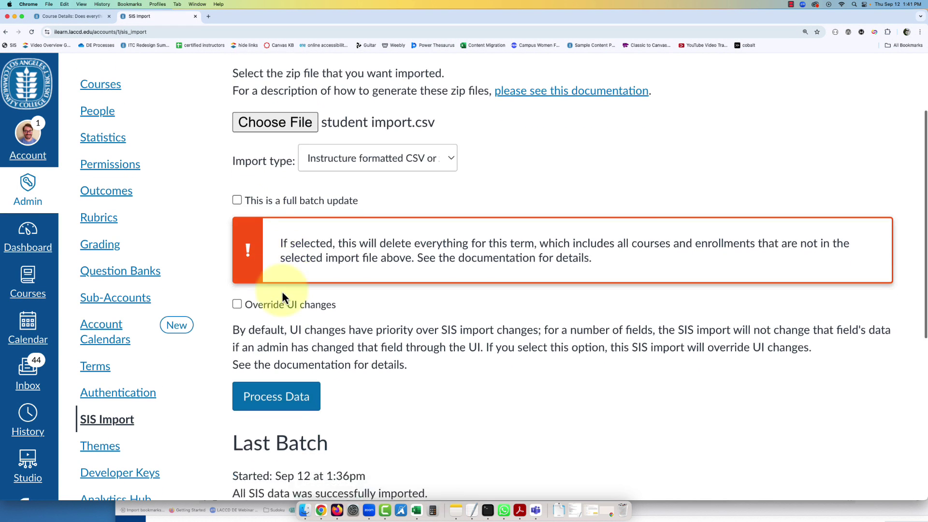
{"action": "scroll", "coordinate": [283, 293], "scroll_direction": "down", "scroll_amount": 2}
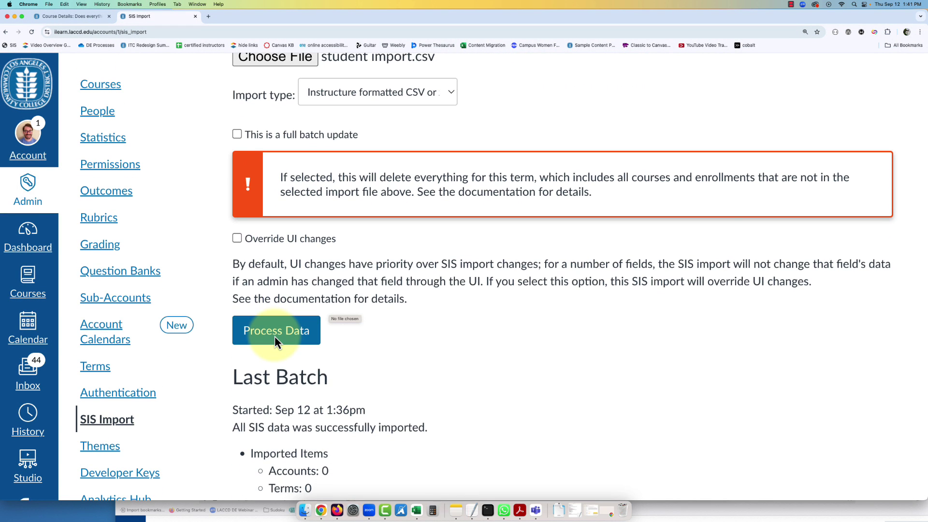
{"action": "left_click", "coordinate": [274, 336]}
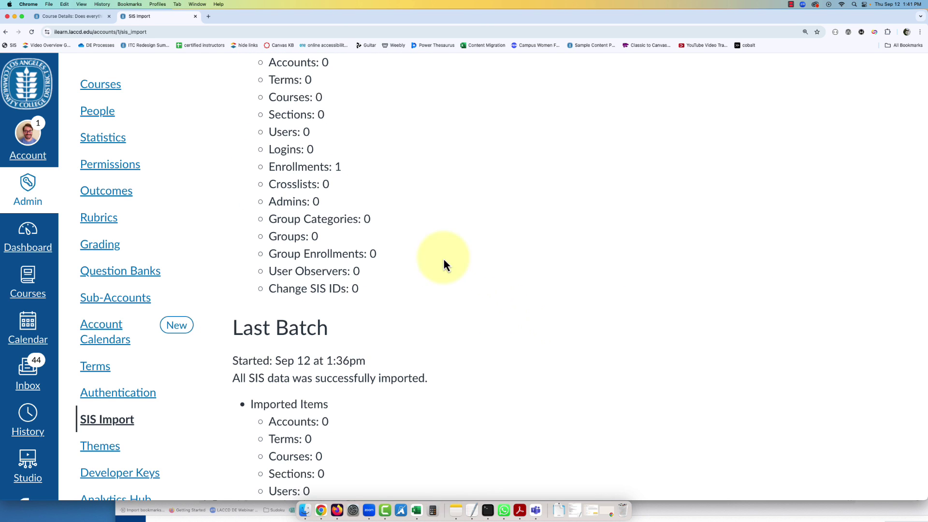
{"action": "left_click_drag", "start_coordinate": [343, 167], "coordinate": [258, 169]}
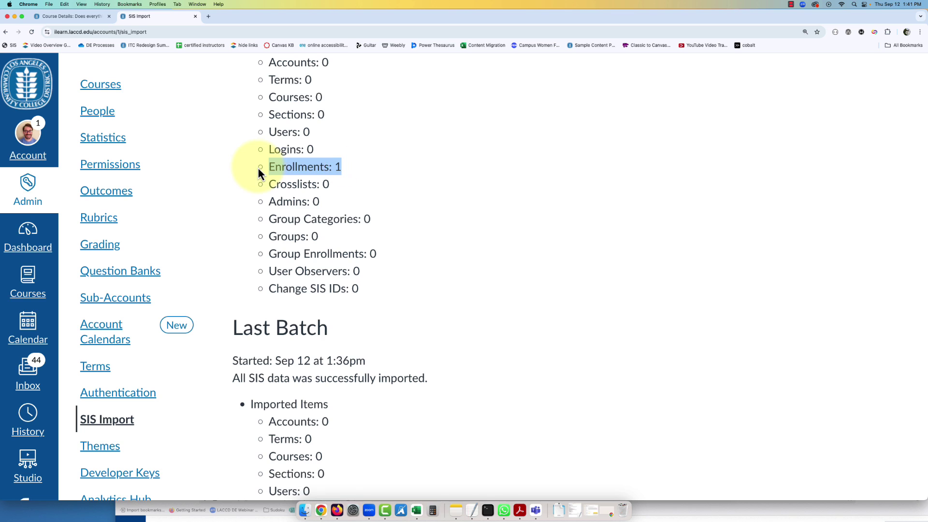
Return to the course, check the student list in the gradebook, and open the People roster
{"action": "left_click", "coordinate": [76, 17]}
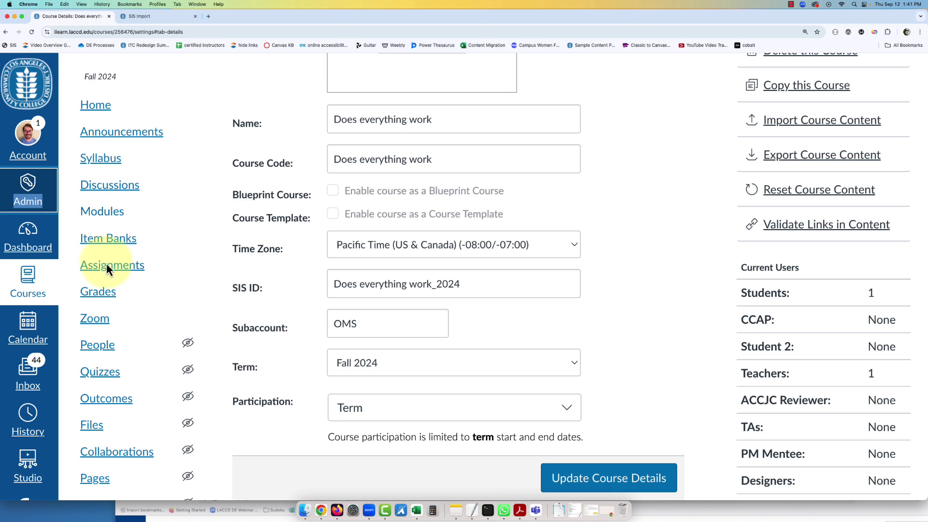
{"action": "left_click", "coordinate": [110, 290]}
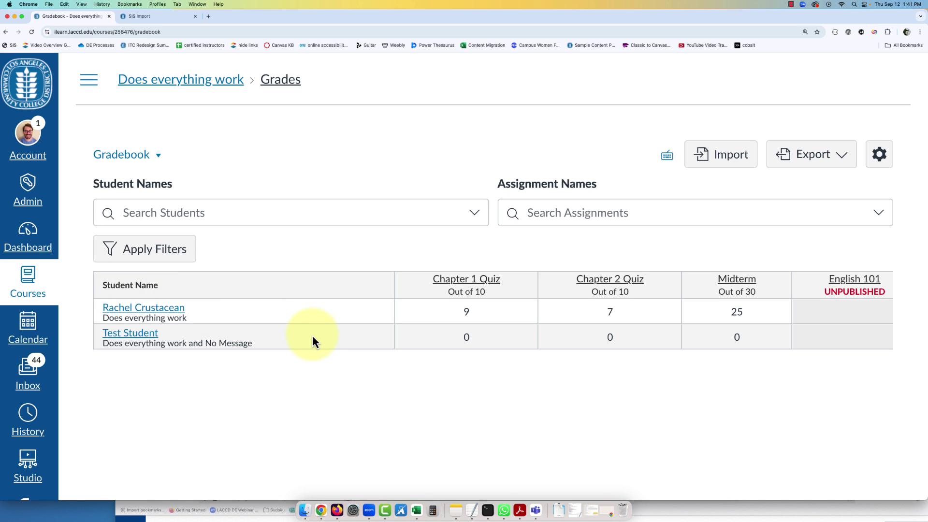
{"action": "left_click", "coordinate": [90, 80]}
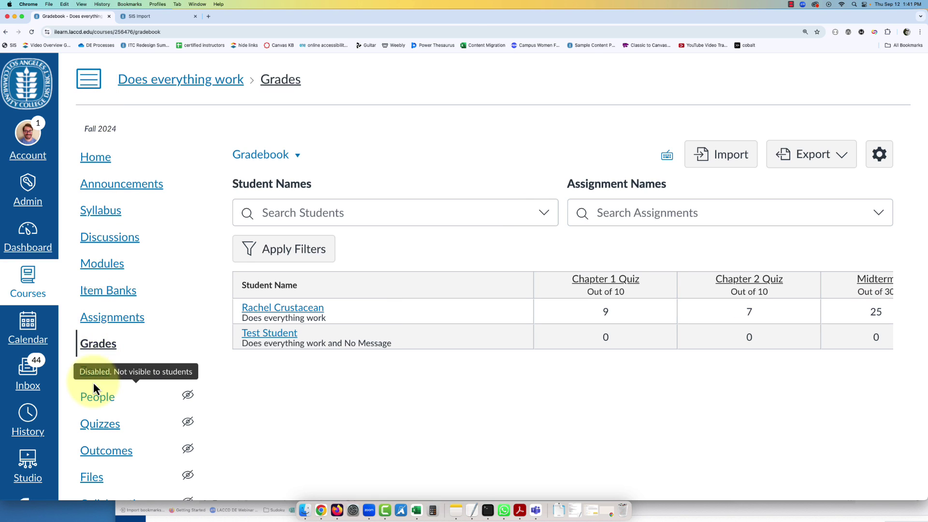
{"action": "left_click", "coordinate": [93, 397]}
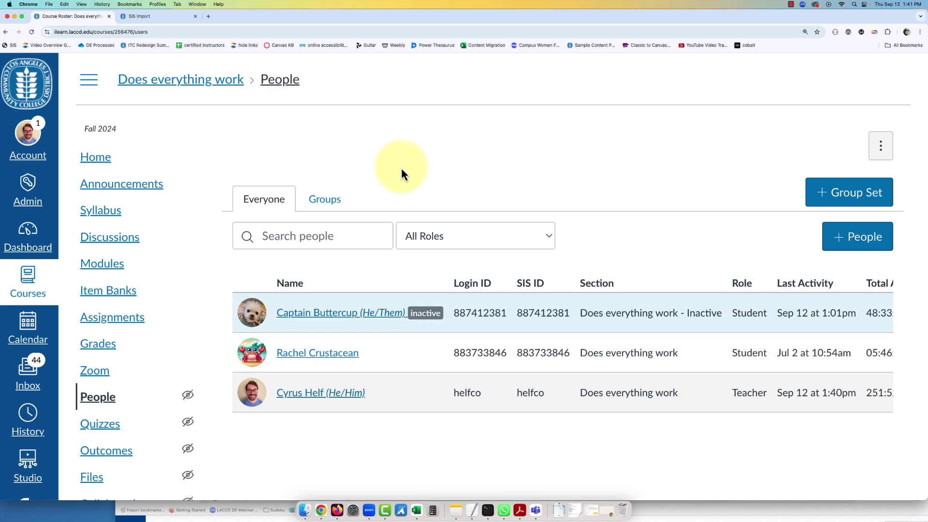
Review the inactive student's assignment grades from the People roster and open their New Chapter 2 Quiz submission
{"action": "left_click", "coordinate": [308, 314]}
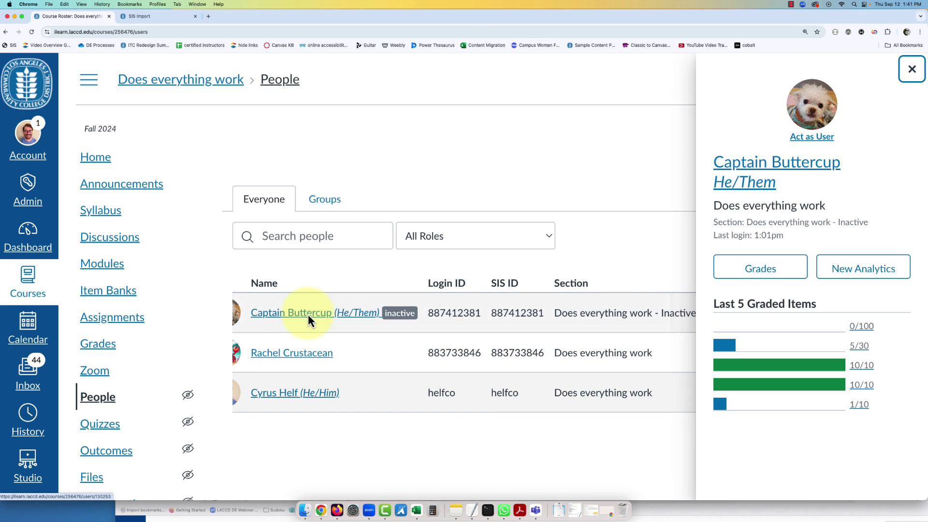
{"action": "left_click", "coordinate": [756, 268]}
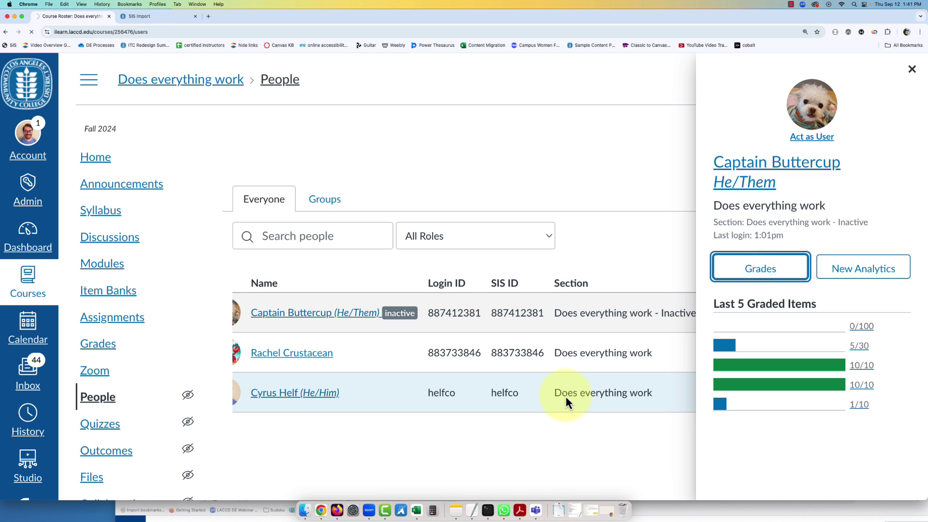
{"action": "scroll", "coordinate": [547, 204], "scroll_direction": "down", "scroll_amount": 2}
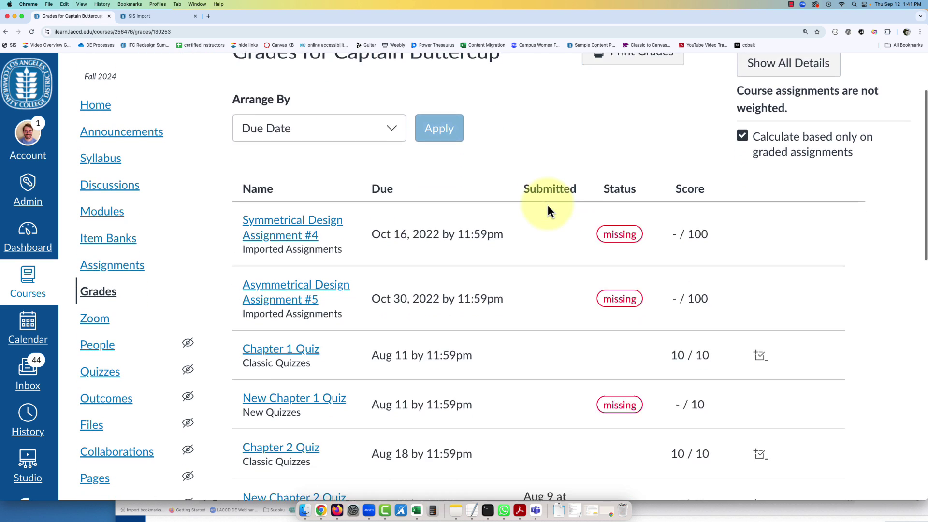
{"action": "scroll", "coordinate": [548, 203], "scroll_direction": "down", "scroll_amount": 5}
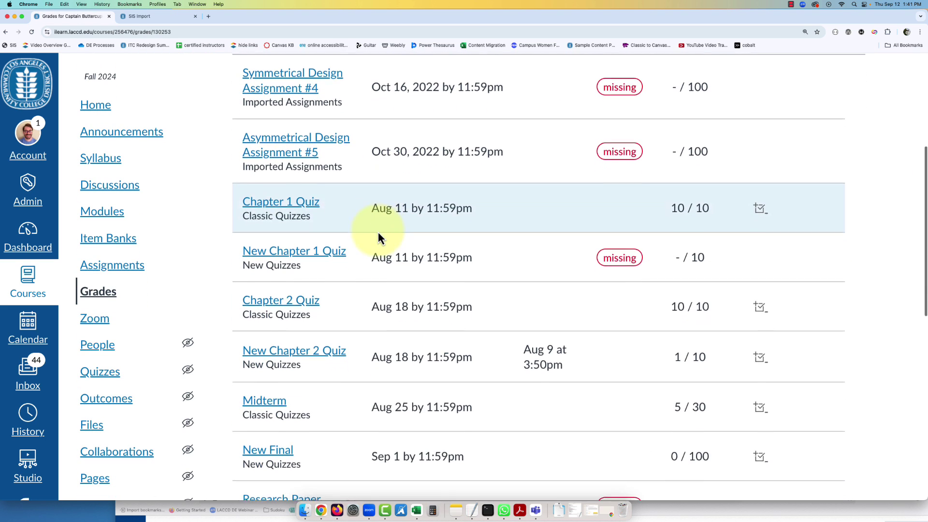
{"action": "scroll", "coordinate": [256, 281], "scroll_direction": "down", "scroll_amount": 2}
{"action": "scroll", "coordinate": [257, 283], "scroll_direction": "down", "scroll_amount": 2}
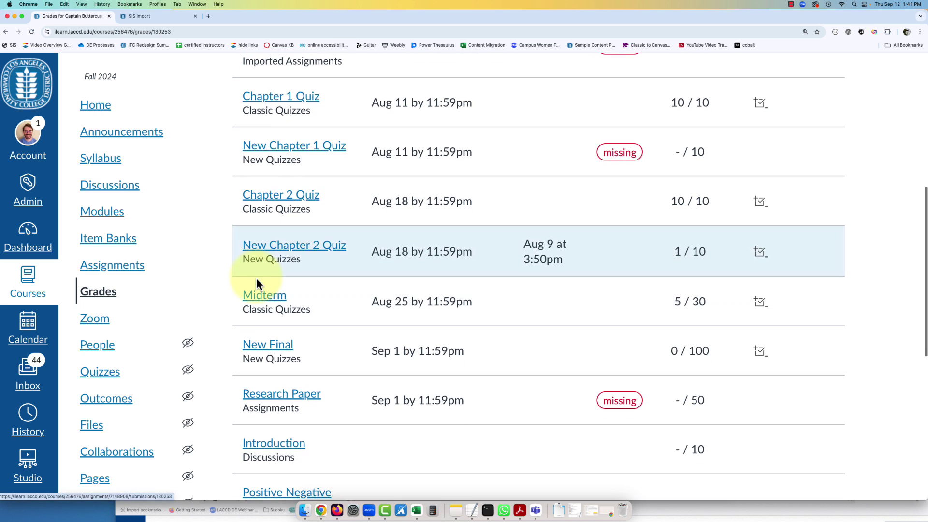
{"action": "scroll", "coordinate": [339, 334], "scroll_direction": "down", "scroll_amount": 4}
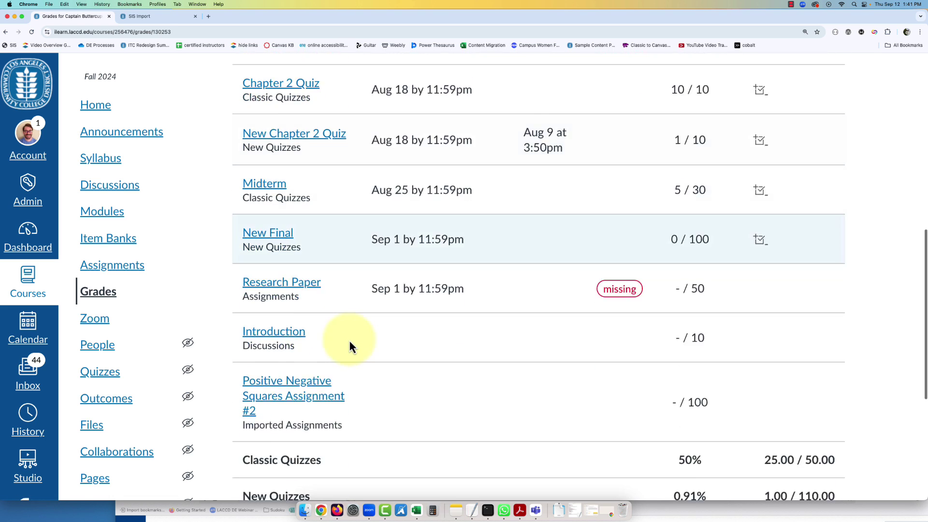
{"action": "scroll", "coordinate": [352, 342], "scroll_direction": "down", "scroll_amount": 2}
{"action": "scroll", "coordinate": [352, 342], "scroll_direction": "up", "scroll_amount": 7}
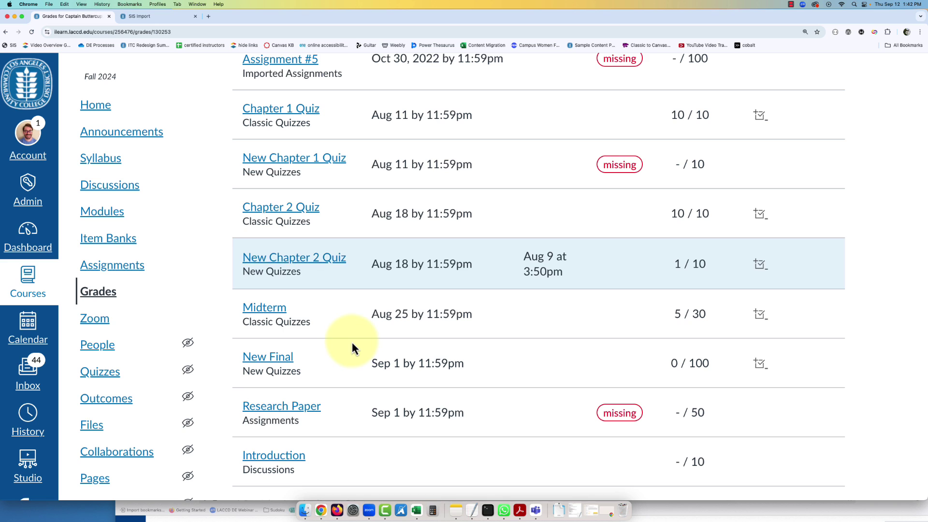
{"action": "left_click", "coordinate": [268, 255]}
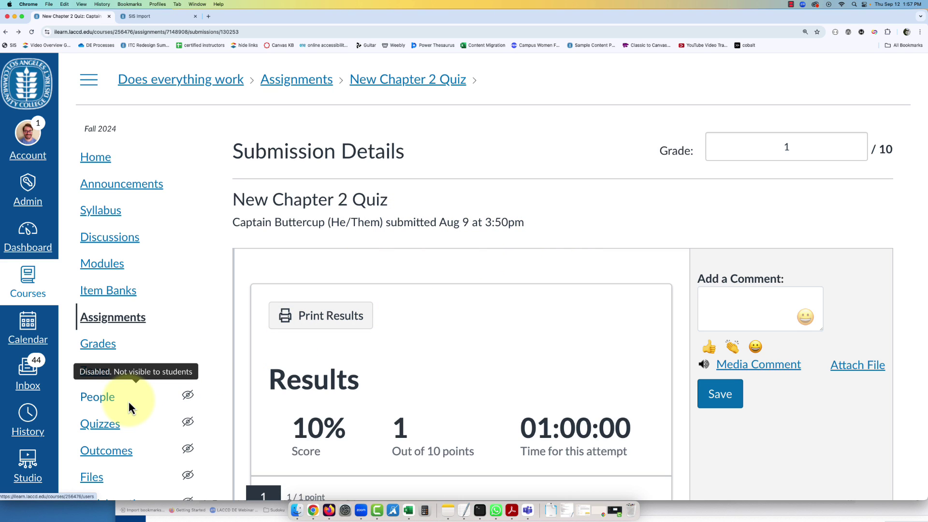
Return to the People roster and bring up the Re-activate User option for the inactive student
{"action": "left_click", "coordinate": [109, 400]}
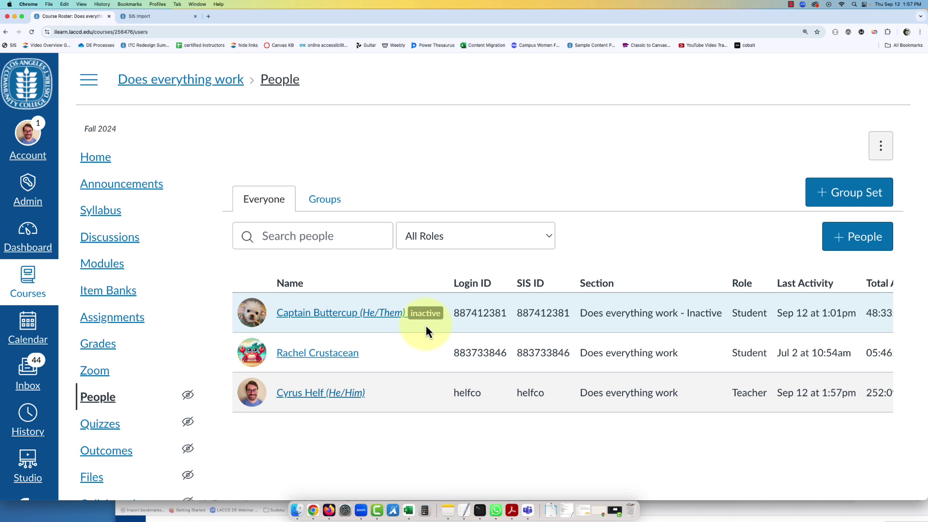
{"action": "scroll", "coordinate": [592, 310], "scroll_direction": "right", "scroll_amount": 3}
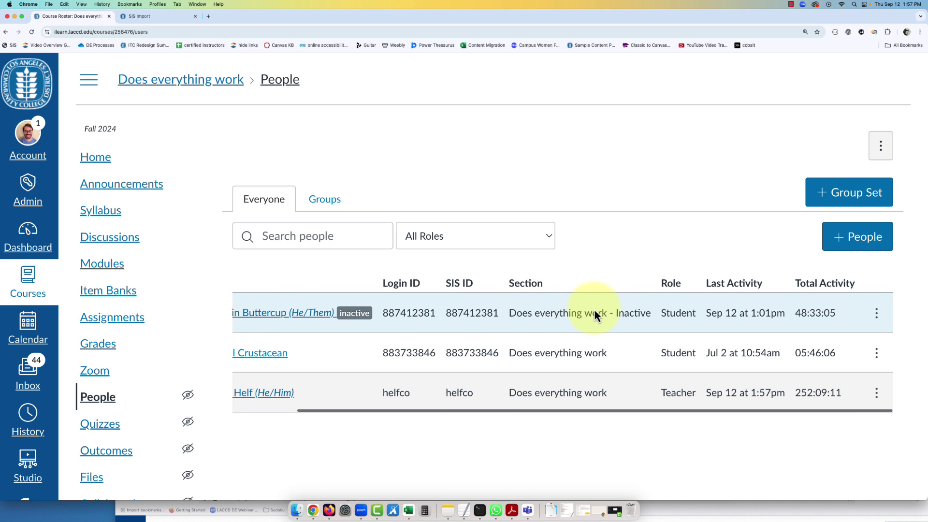
{"action": "left_click", "coordinate": [877, 312]}
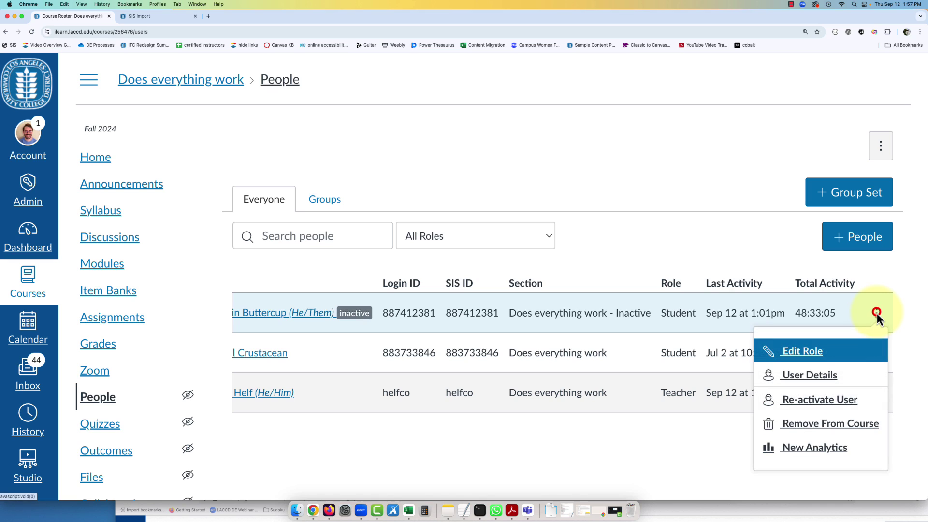
{"action": "key", "text": "Down"}
{"action": "key", "text": "Down"}
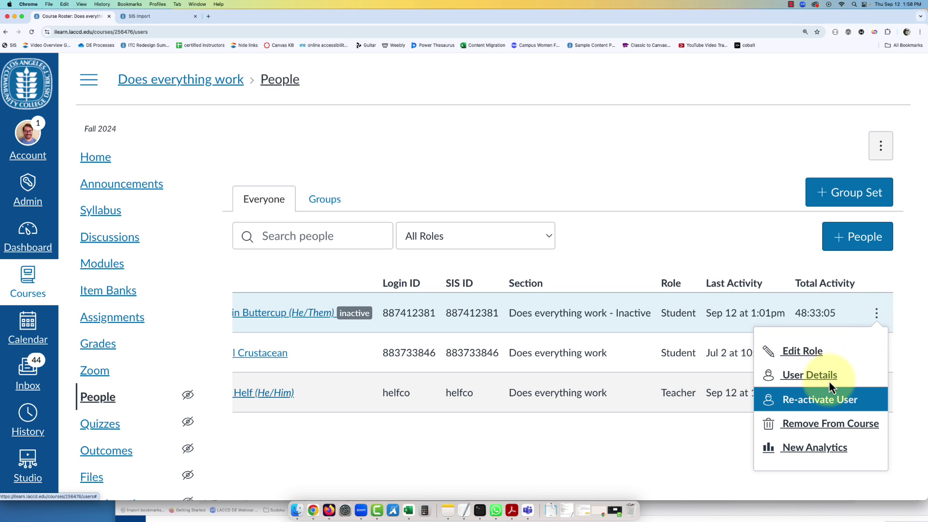